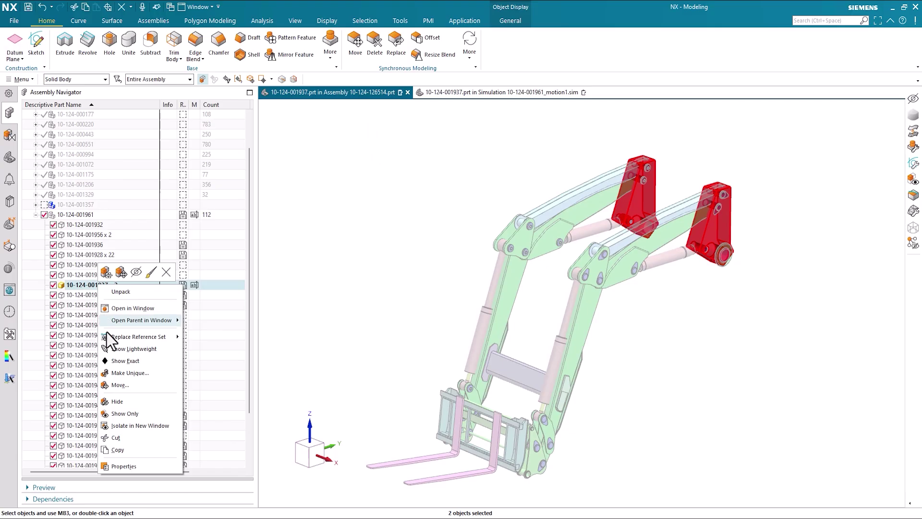
Show only the two brackets, hide the design space, and inspect the optimized gyroid bracket
click(124, 415)
middle_drag(597, 241, 650, 233)
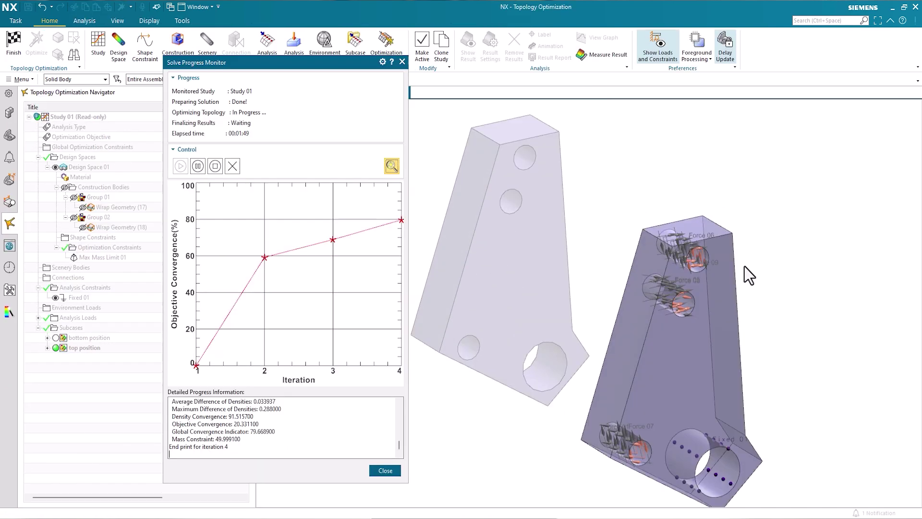
click(55, 166)
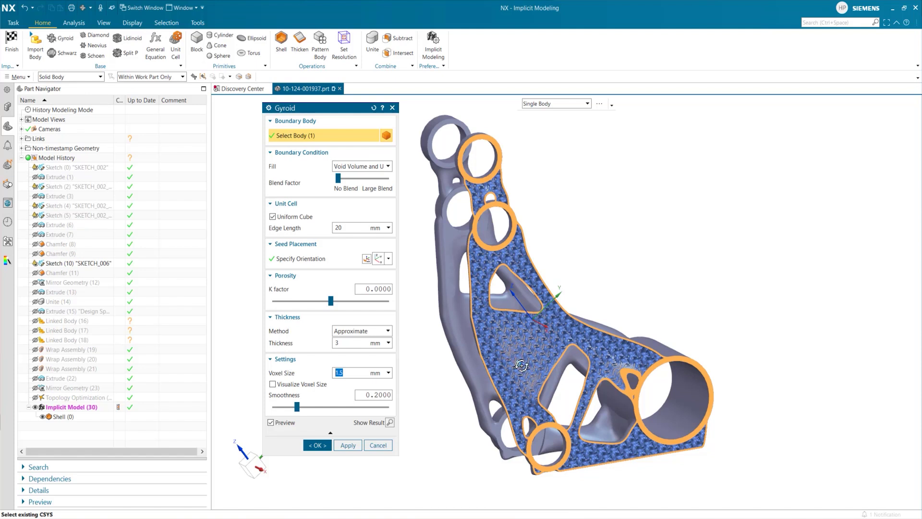
middle_drag(521, 365, 516, 366)
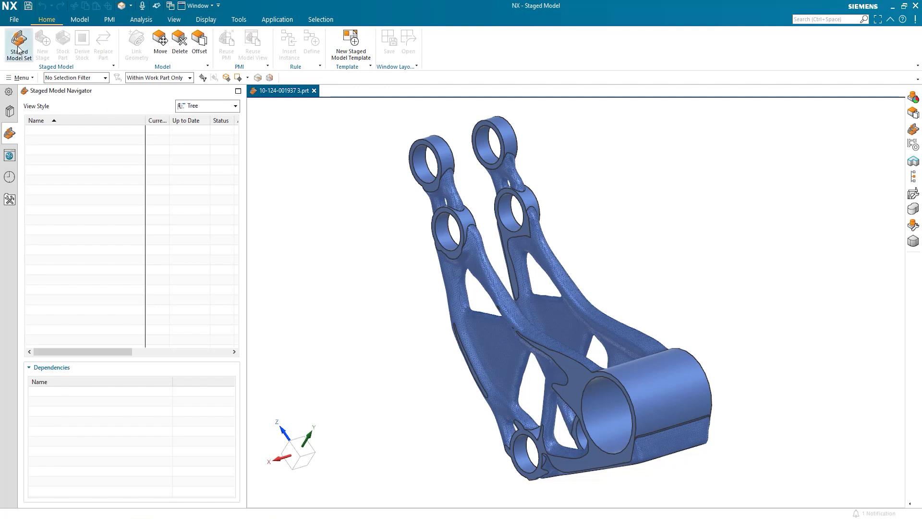
Create the Manufacturing_process_for_part staged model set and rename its first stage 'As Printed'
click(19, 49)
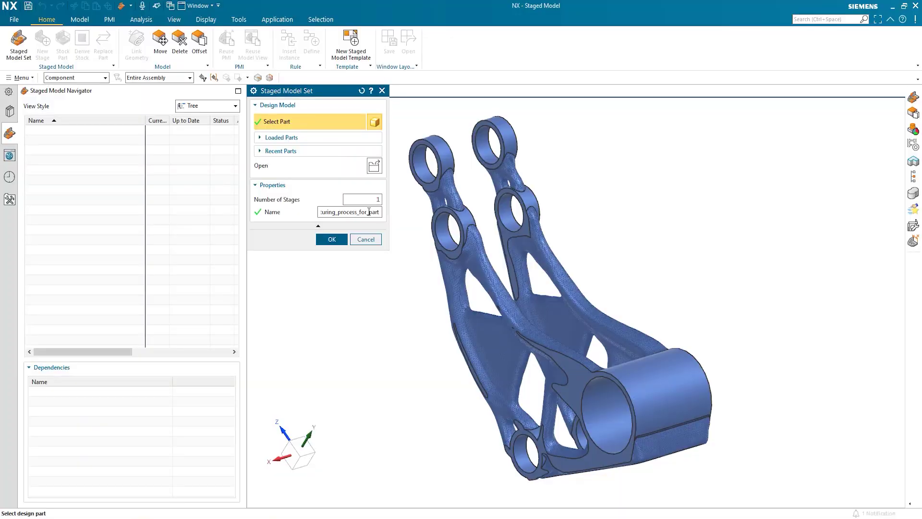
click(343, 243)
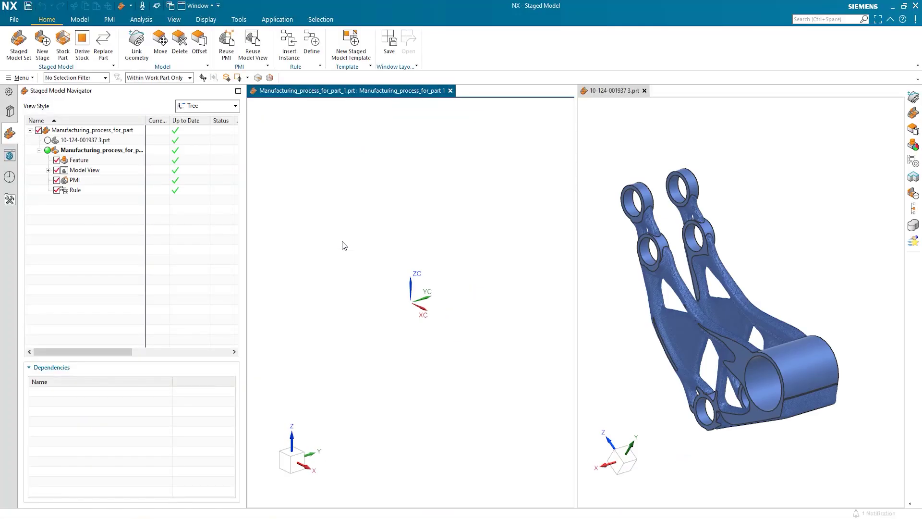
right_click(115, 151)
click(130, 170)
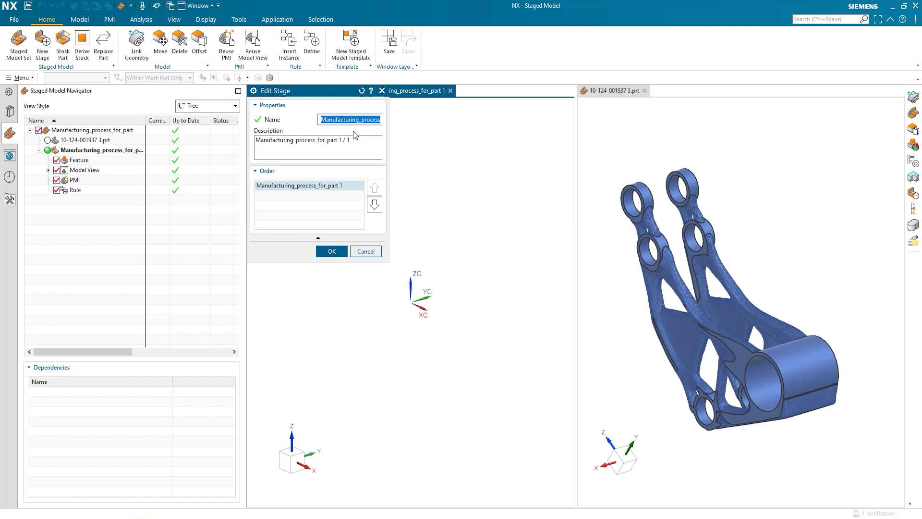
text(As Printed)
key(Return)
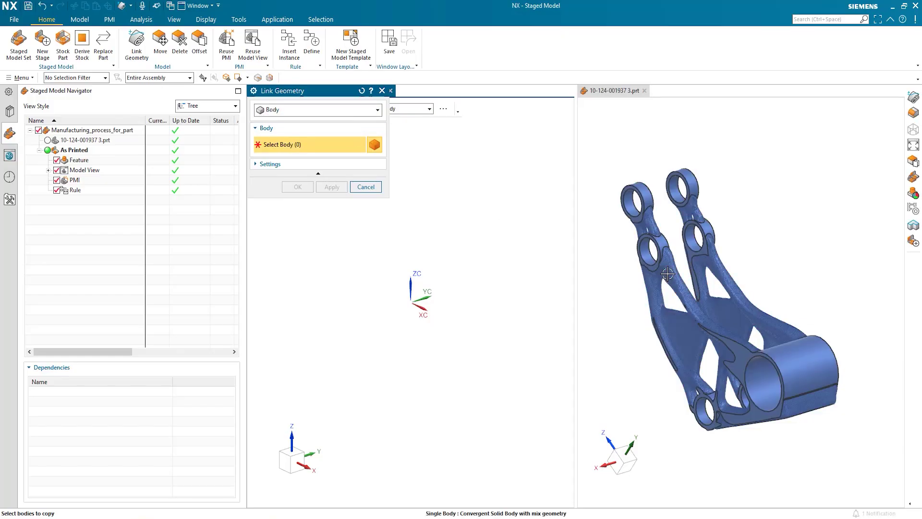
Link the bracket body into the As Printed stage
click(668, 274)
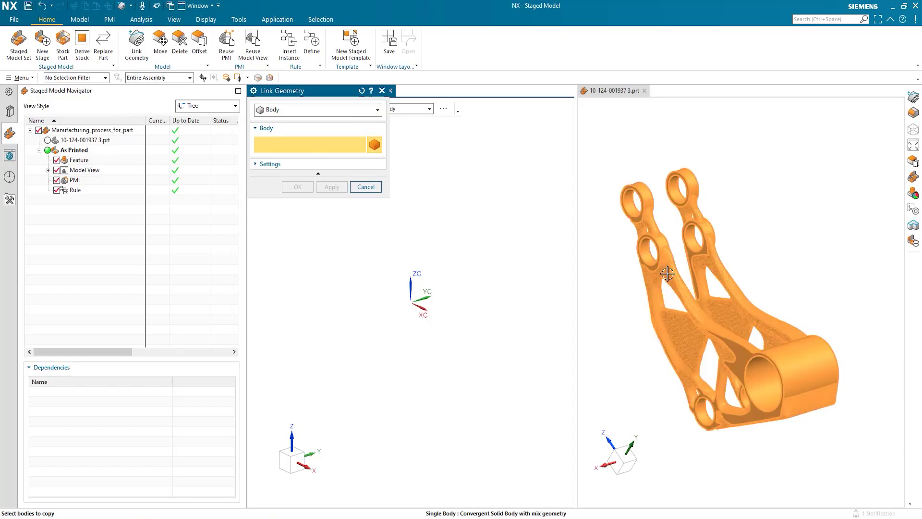
click(363, 188)
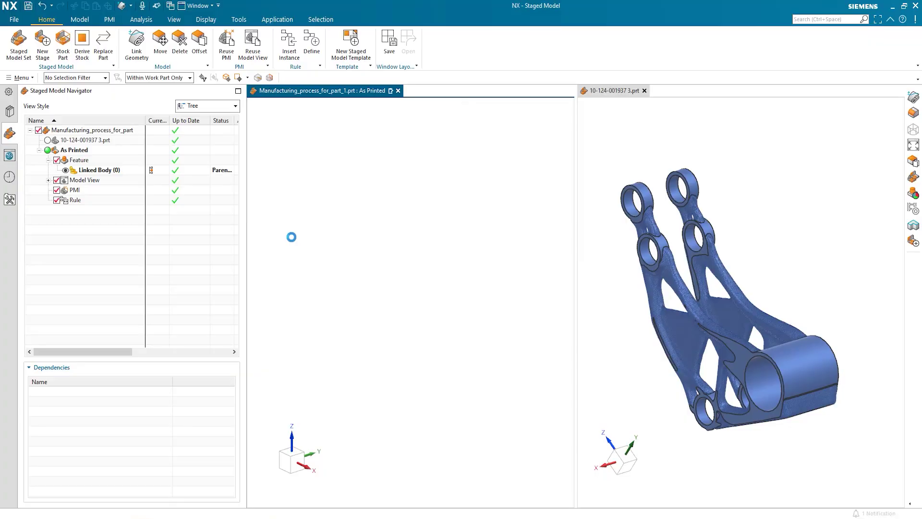
middle_drag(344, 249, 313, 226)
Extrude the hole rim and lower flange edges 2 mm, united with the bracket body
click(80, 20)
click(65, 42)
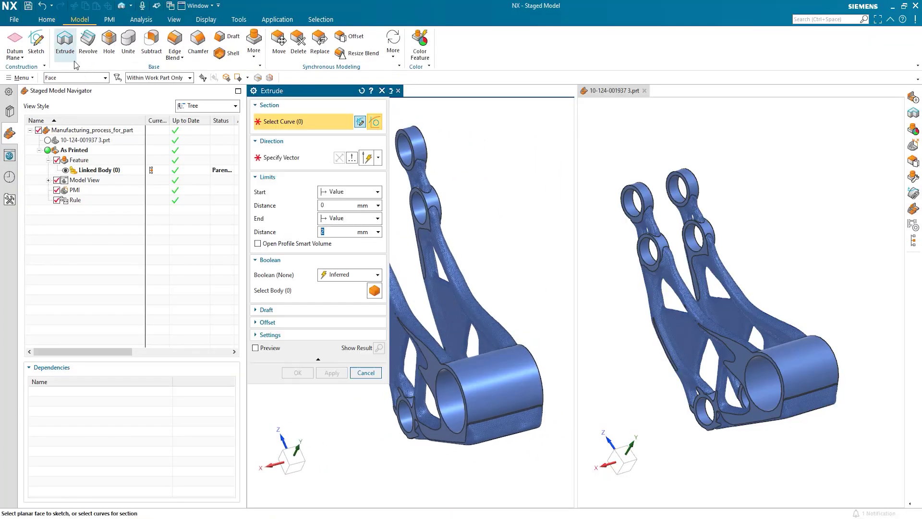
click(337, 276)
click(338, 326)
middle_drag(461, 269, 429, 252)
click(428, 252)
click(510, 395)
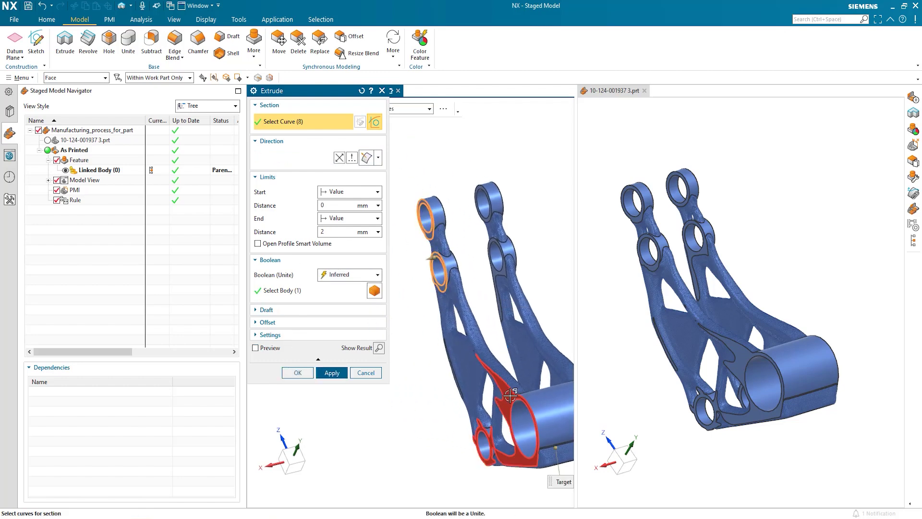
click(346, 274)
click(338, 298)
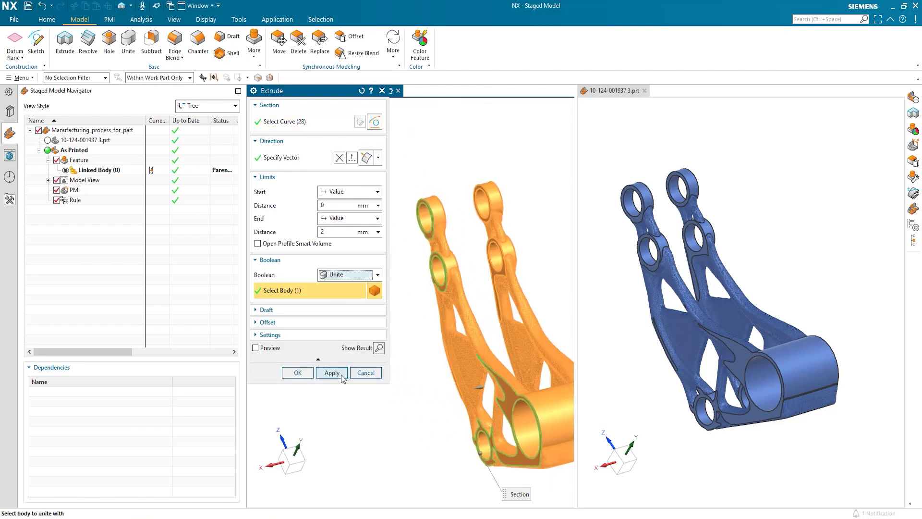
click(332, 372)
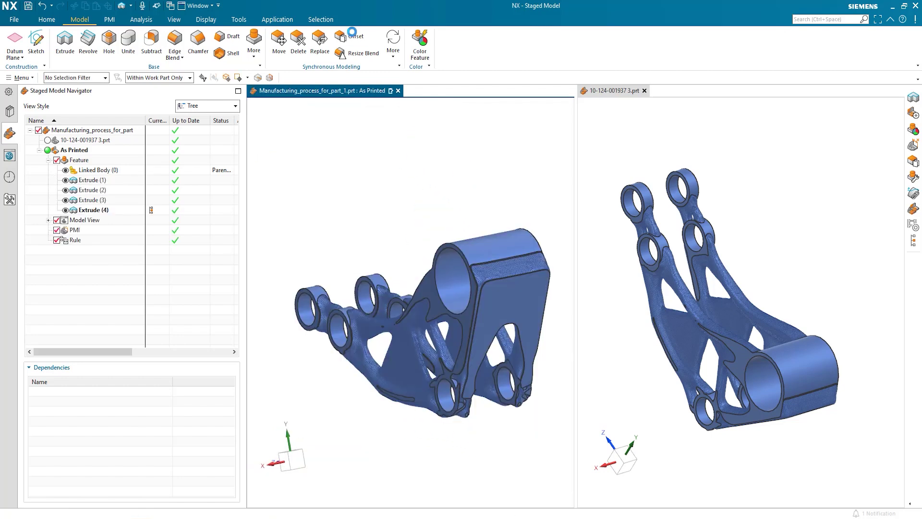
Offset all equal-radius hole faces, then add the first machining stage
click(355, 36)
middle_drag(408, 181, 480, 230)
scroll(543, 278, up, 3)
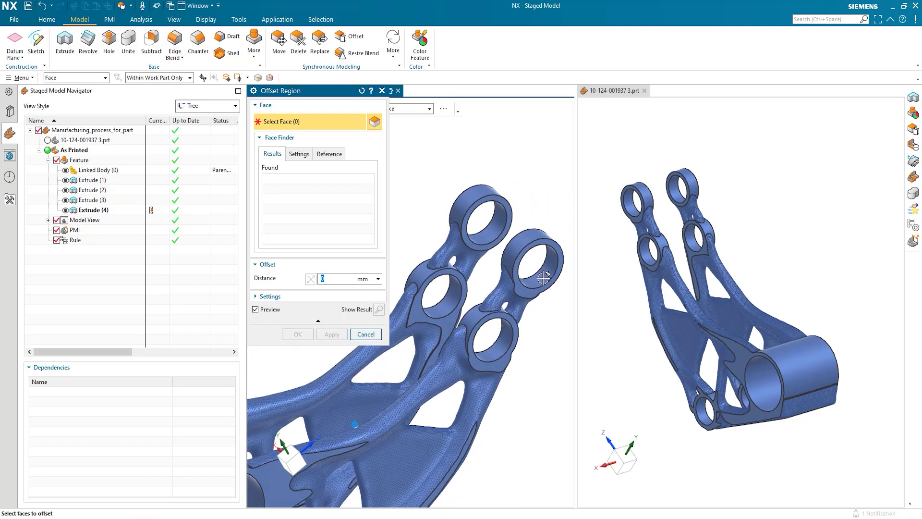
click(538, 278)
click(267, 209)
middle_drag(403, 269, 432, 237)
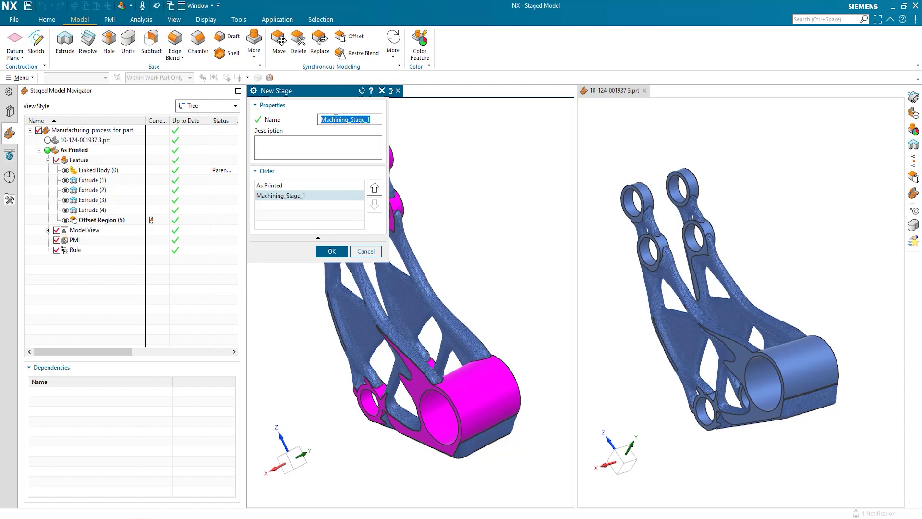
click(331, 251)
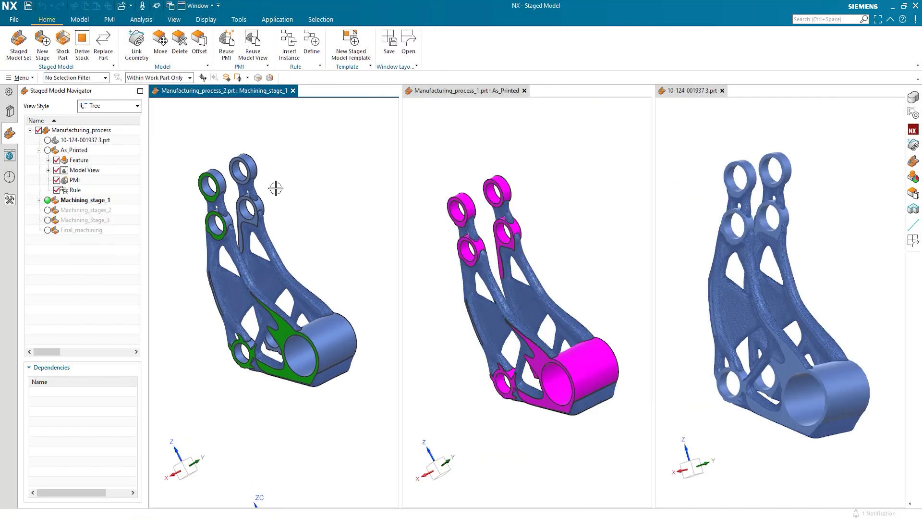
Open Machining_stages_2 in its own window, docked below the first view
double_click(87, 210)
drag(269, 249, 526, 331)
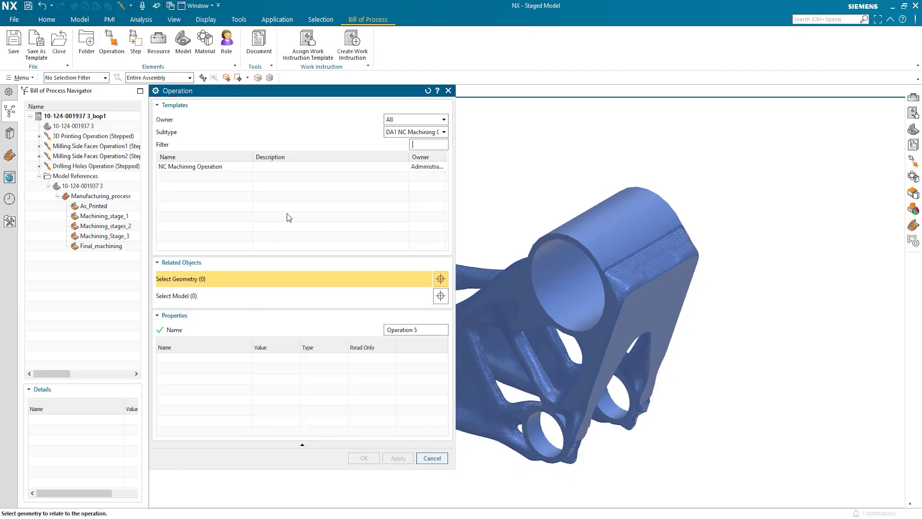
Create an NC Machining Operation with a gantry mill and a Fixture as resources
click(199, 168)
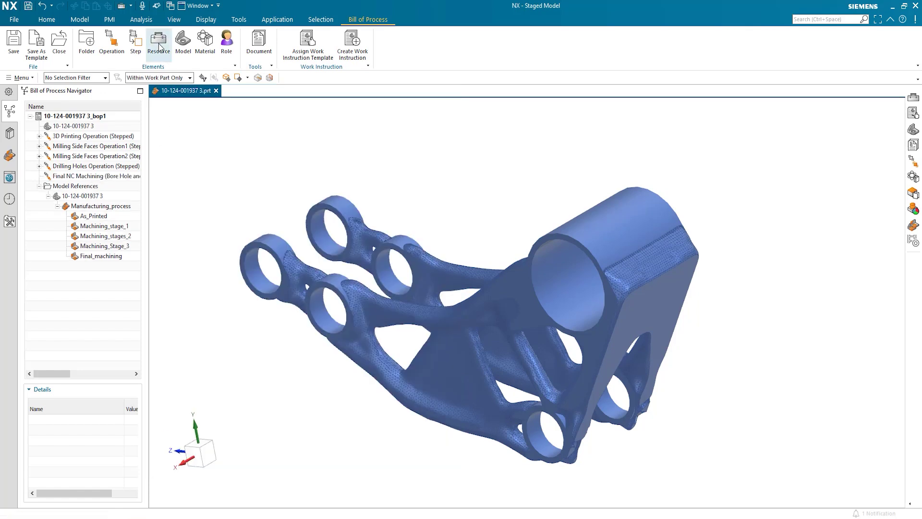
click(159, 43)
click(442, 132)
click(413, 160)
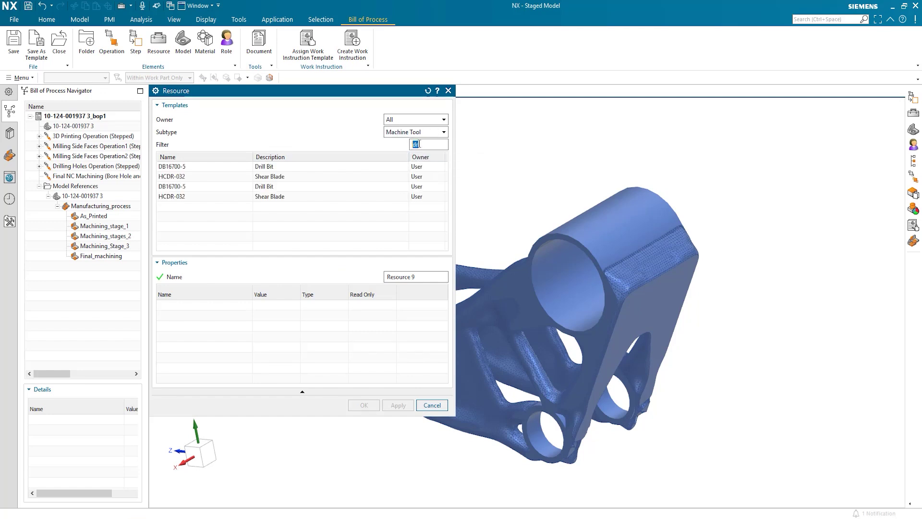
key(BackSpace)
click(240, 208)
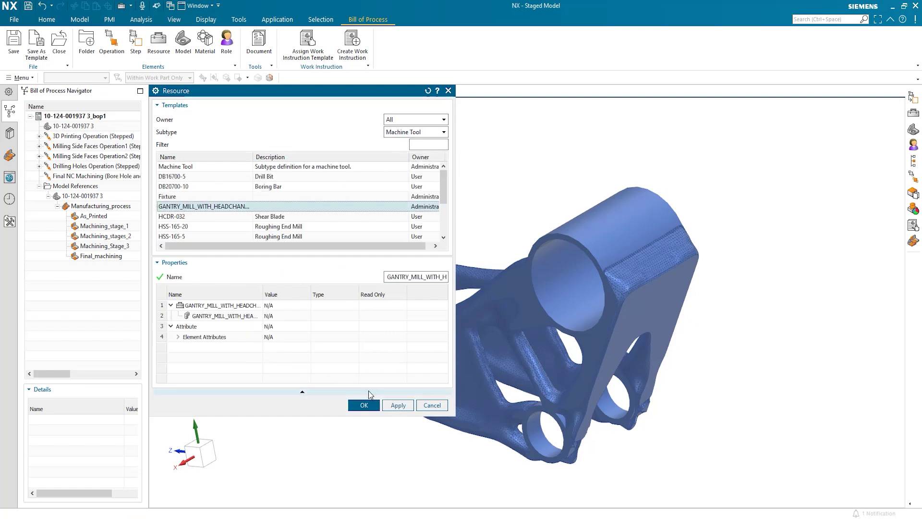
click(397, 405)
click(194, 197)
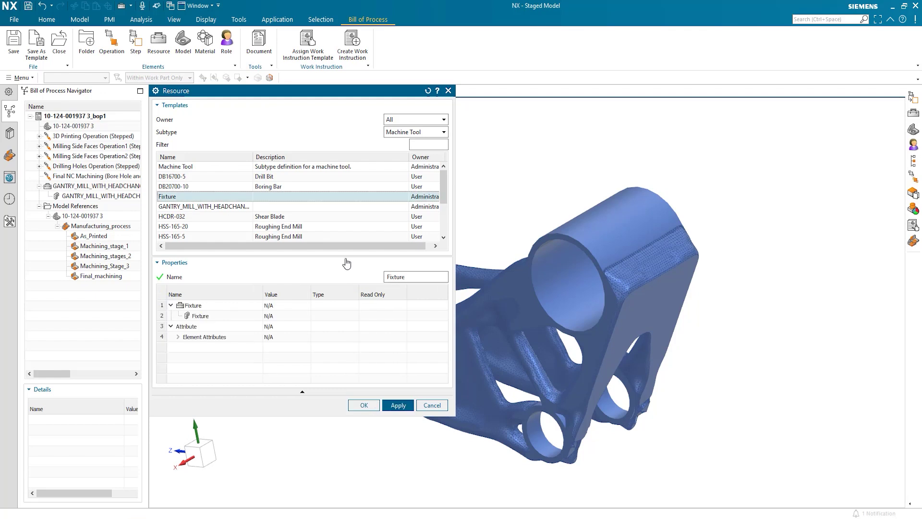
click(397, 405)
click(432, 404)
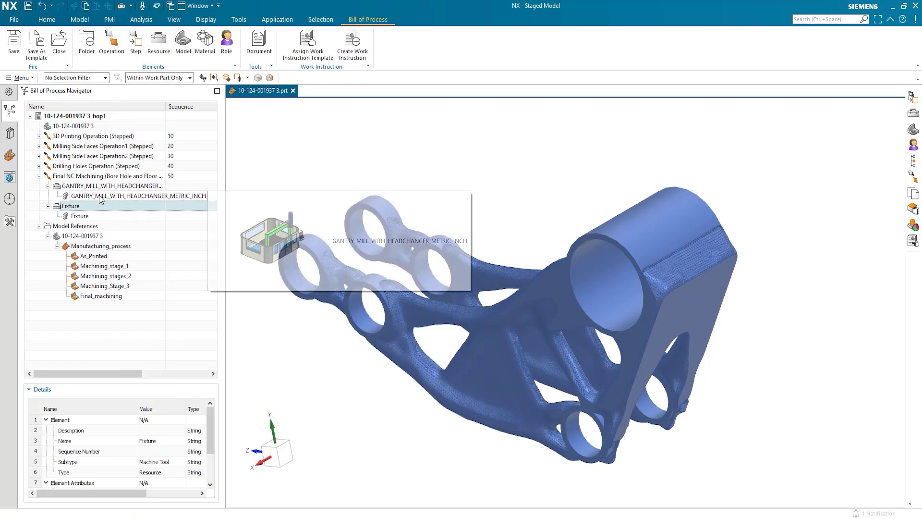
Open the gantry mill and the fixture each in their own docked view
right_click(100, 196)
click(123, 215)
drag(345, 96, 587, 296)
right_click(95, 220)
click(130, 236)
drag(677, 90, 731, 327)
Reference the staged model part file as the operation's model
click(577, 19)
click(183, 41)
click(355, 130)
double_click(276, 183)
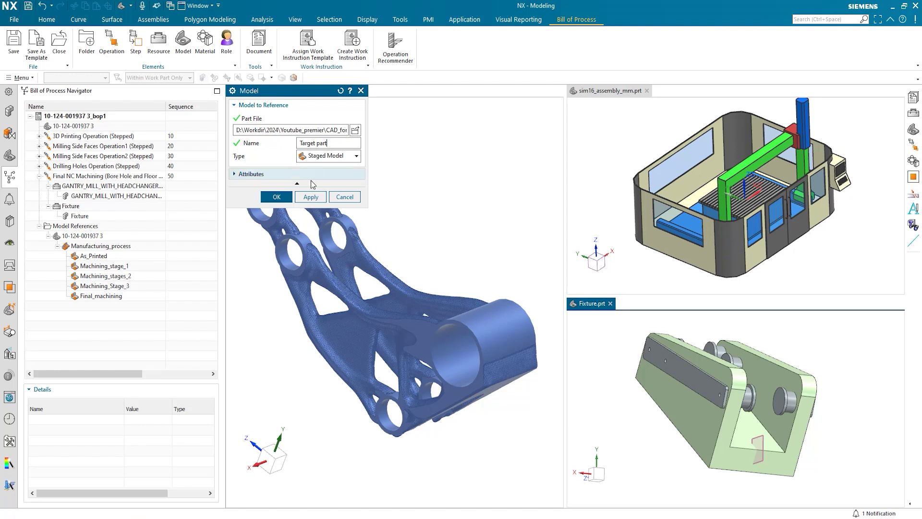
Set the target and input part references and dock the Machining_Stage_3 view top right
click(276, 196)
click(10, 110)
right_click(84, 238)
click(103, 250)
drag(384, 91, 760, 341)
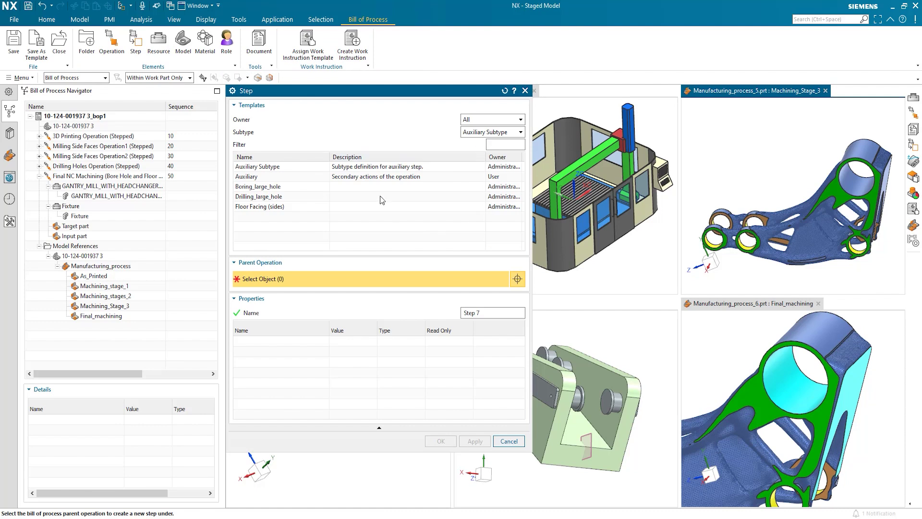
Add Drilling_large_hole, Boring_large_hole and Floor Facing (sides) steps under Final NC Machining
click(288, 197)
click(82, 177)
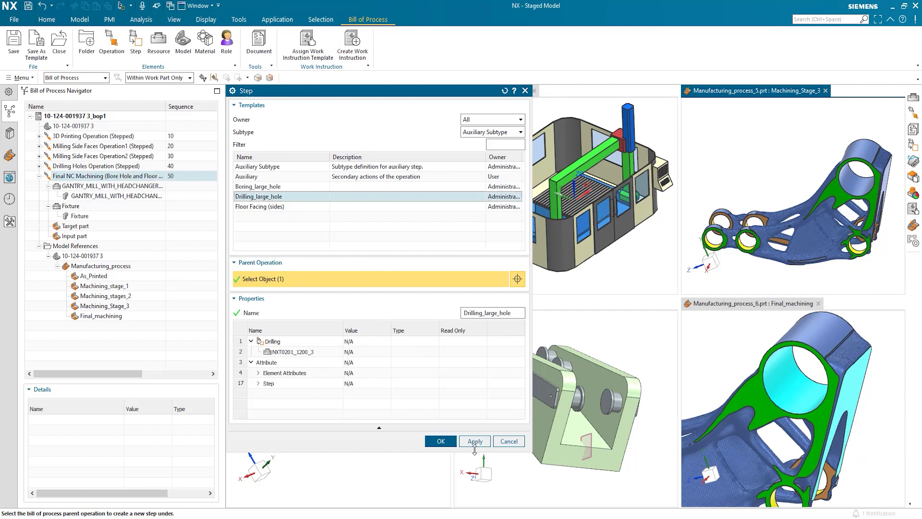
click(475, 440)
click(259, 187)
click(113, 177)
click(473, 440)
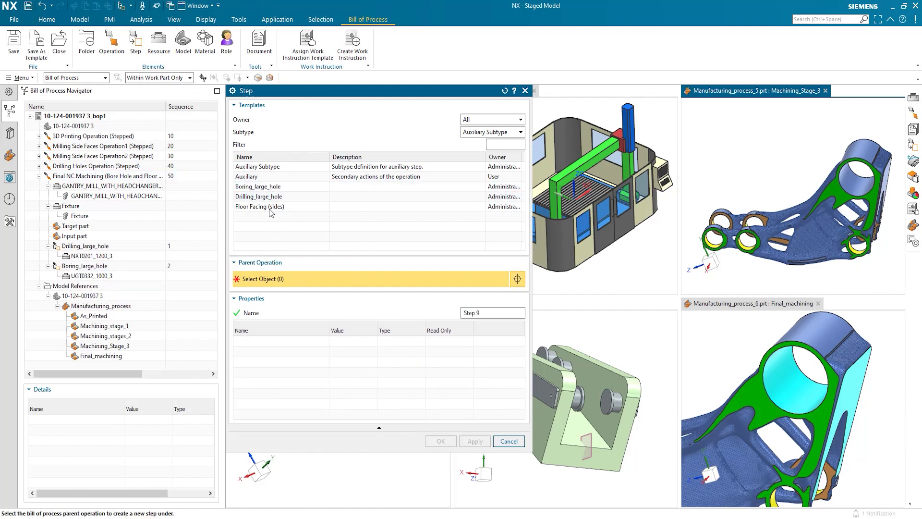
click(271, 206)
click(113, 176)
click(441, 441)
Review the NXT0201_1200_3, UGT0332_1000_3 and UGT0202_031_3 cutting tools, then select Final NC Machining
click(91, 256)
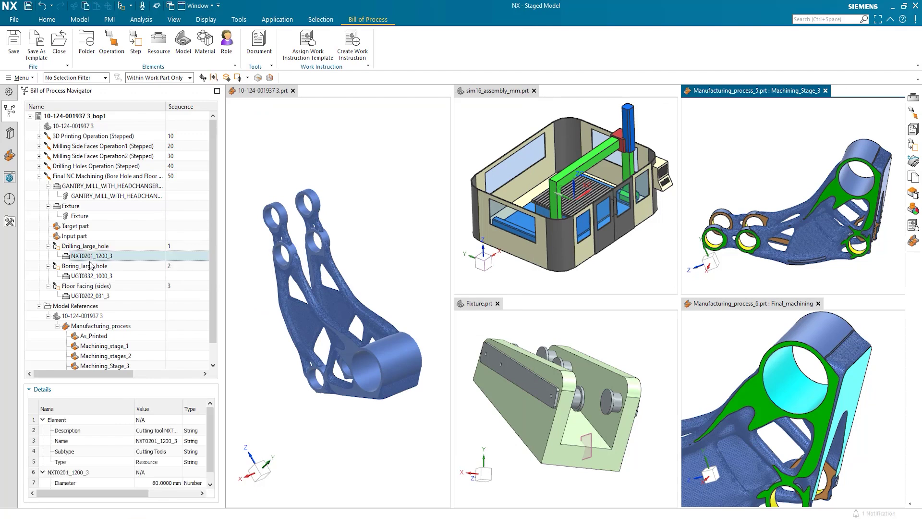
scroll(186, 461, down, 1)
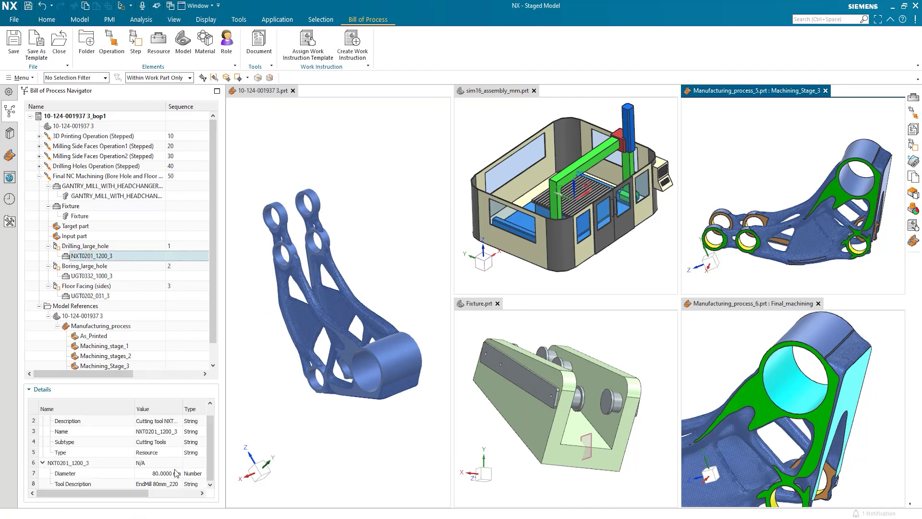
click(96, 277)
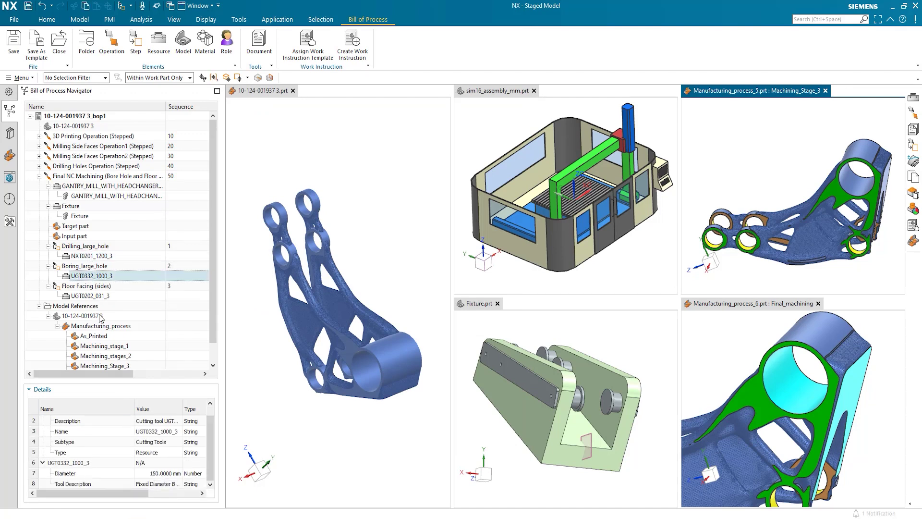
click(91, 295)
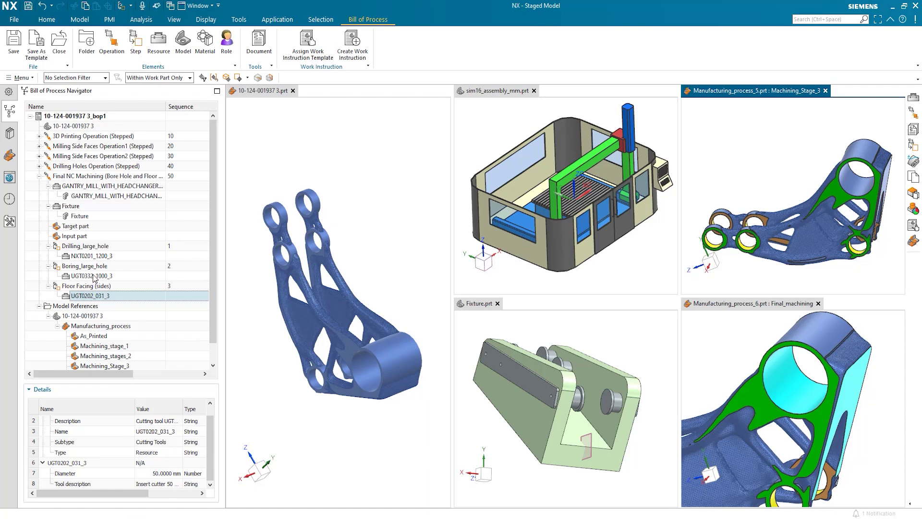
click(87, 176)
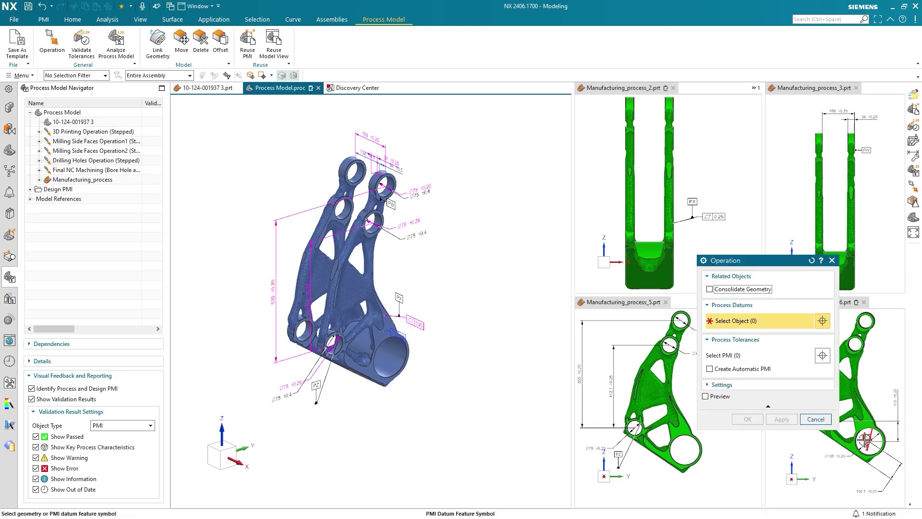
Create a process operation linking a datum to the dimensions it controls
click(864, 441)
click(835, 451)
click(747, 418)
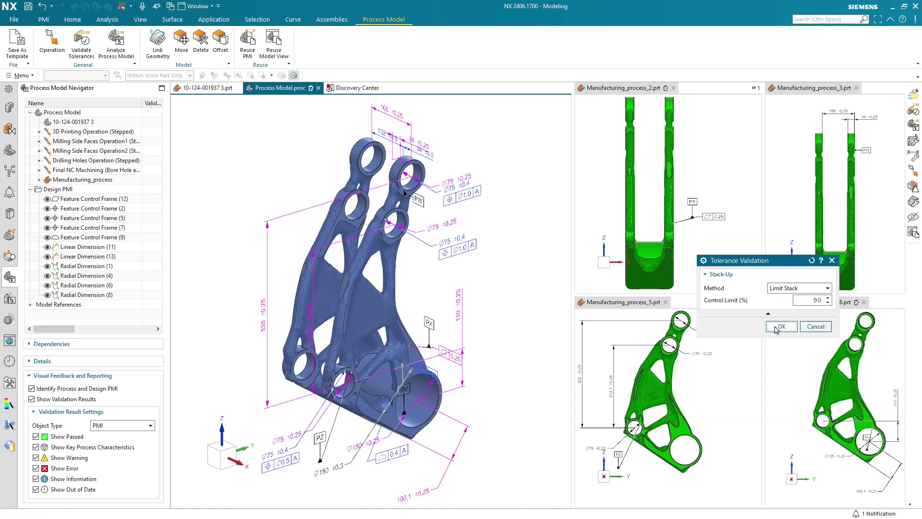
Accept the tolerance validation and review the status marks, focusing on Linear Dimension (11)
click(776, 327)
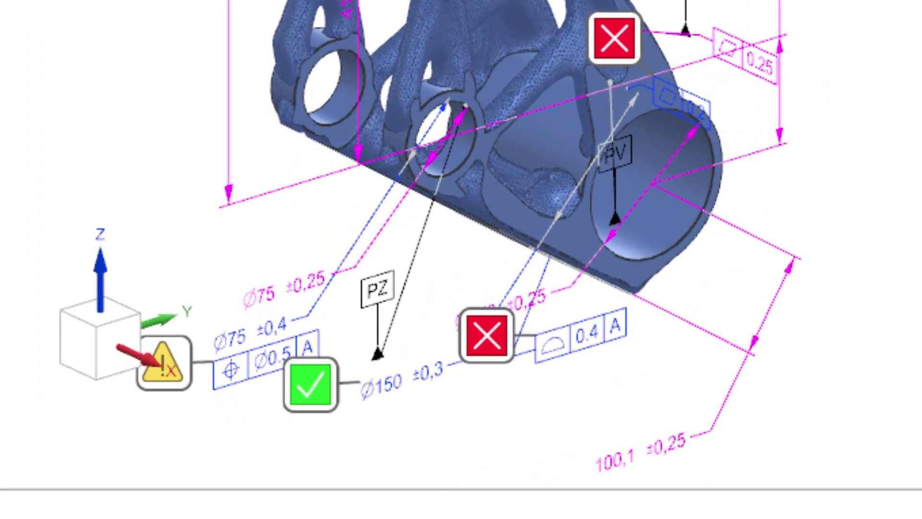
mouse_move(249, 469)
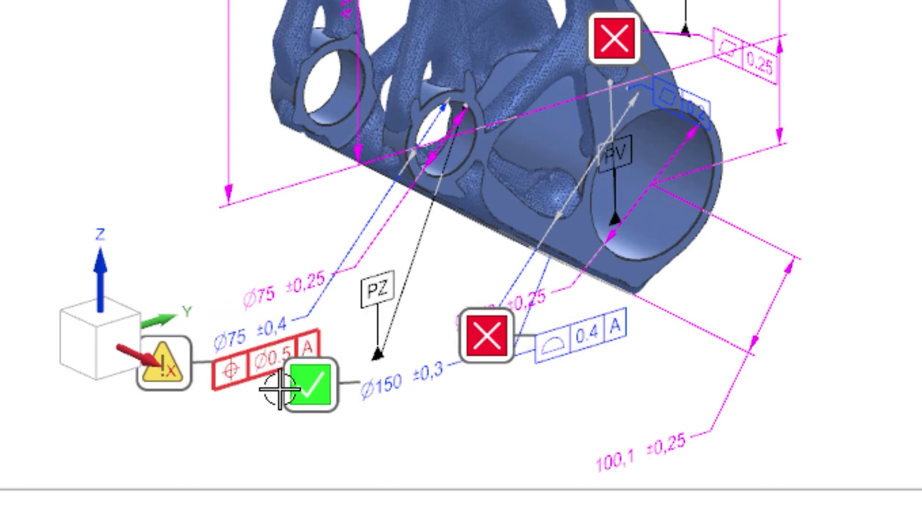
mouse_move(312, 382)
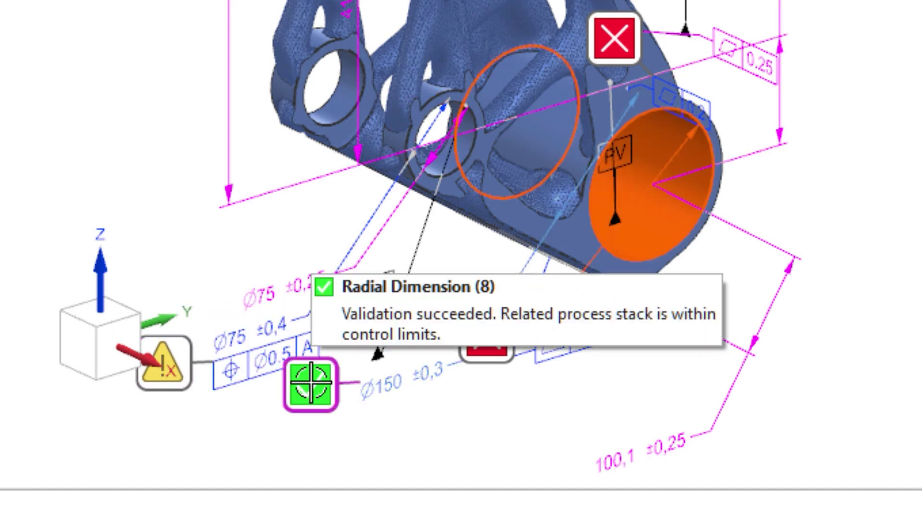
mouse_move(489, 336)
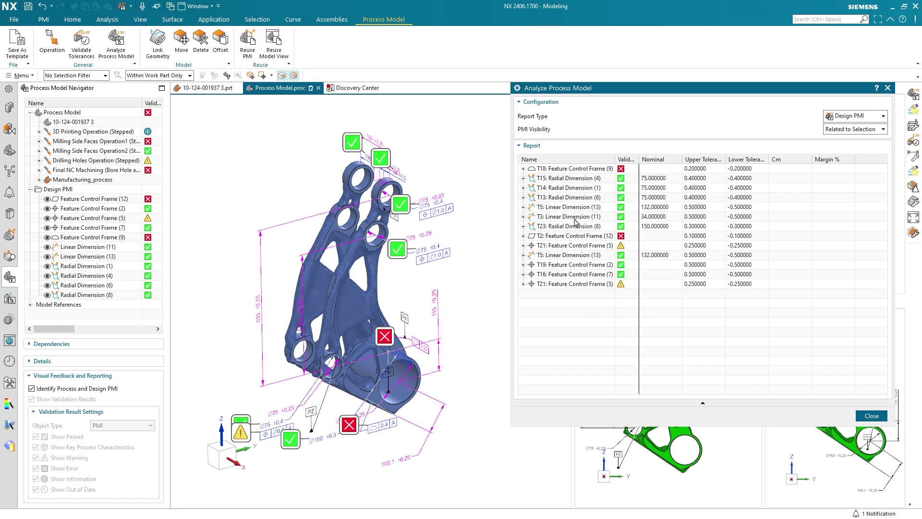
click(575, 218)
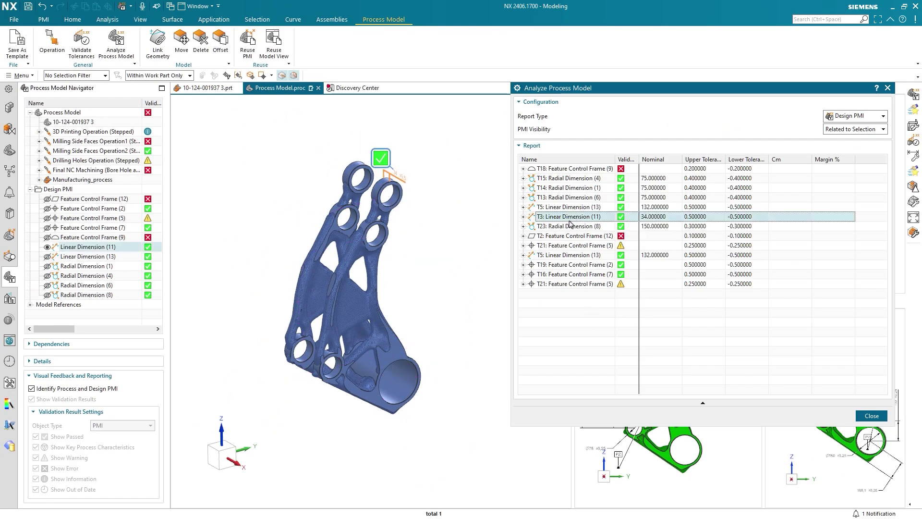
Set OP5.F10.T17's upper tolerance to 0.15 in Feature Control Frame (9)'s process stack
click(569, 256)
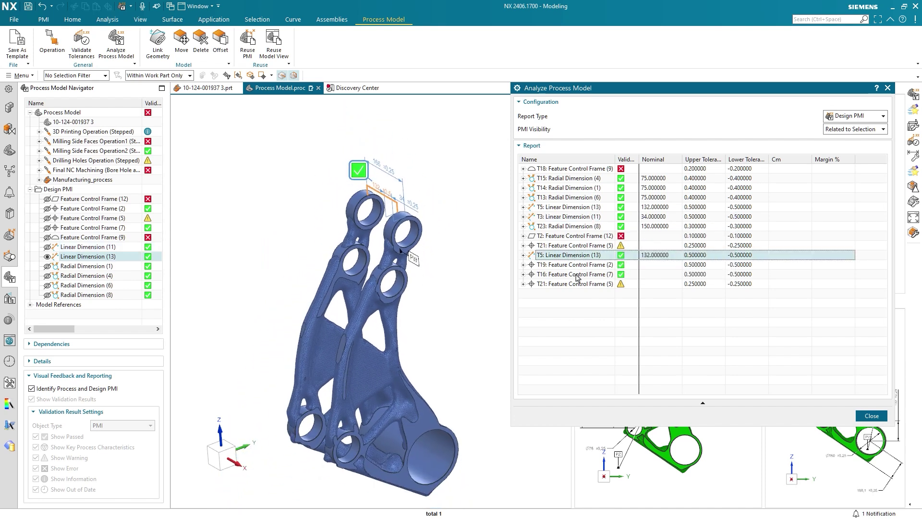
click(583, 169)
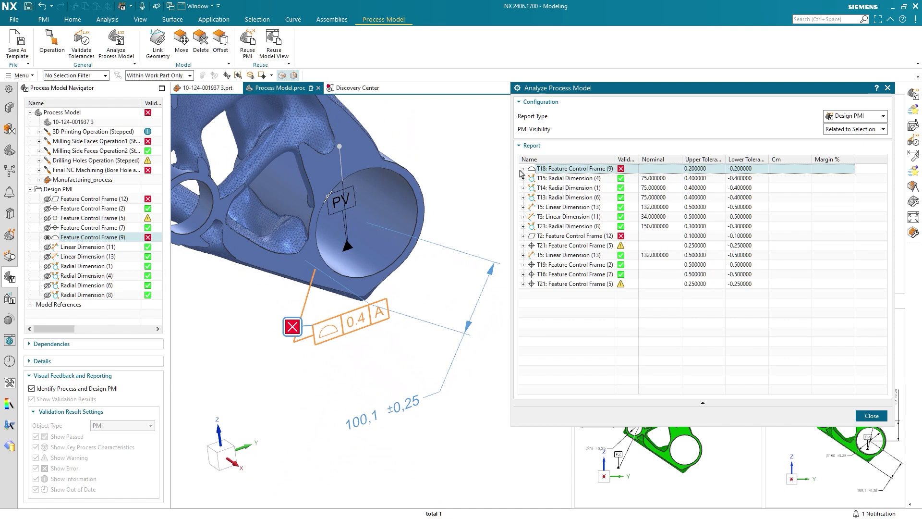
click(522, 168)
click(697, 187)
click(697, 187)
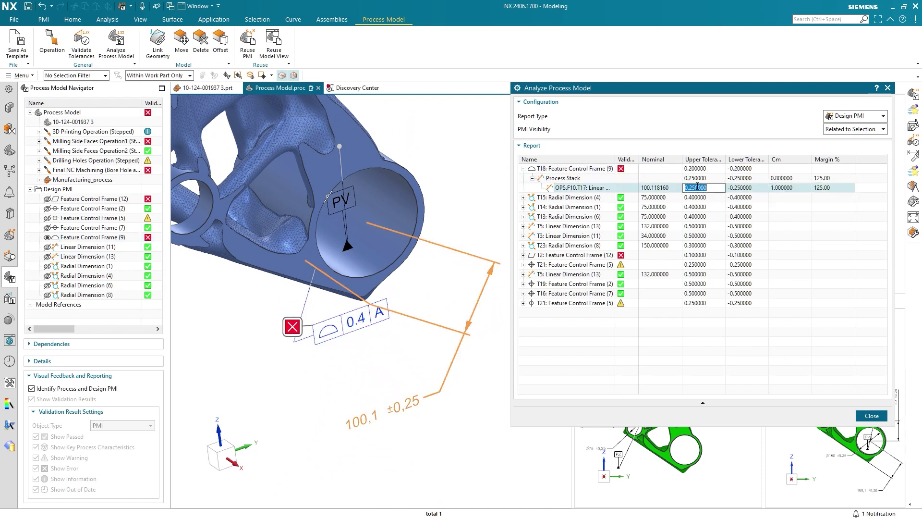
key(Return)
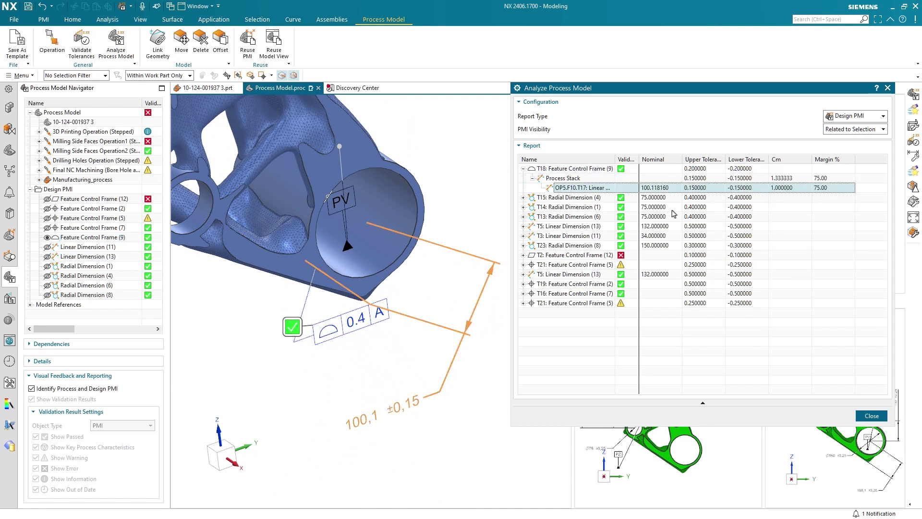
Expand the process stacks of Linear Dimension (13) and Feature Control Frames (2) and (7)
click(517, 292)
click(522, 274)
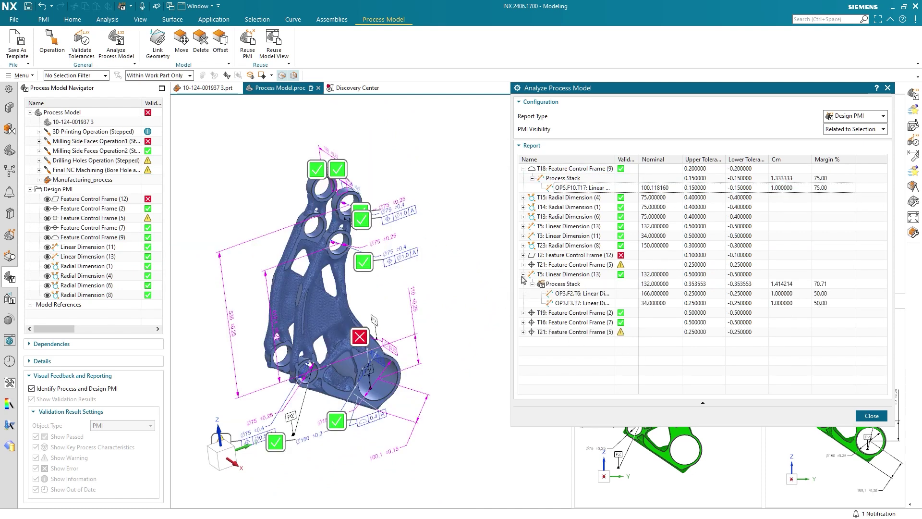
click(523, 313)
click(522, 351)
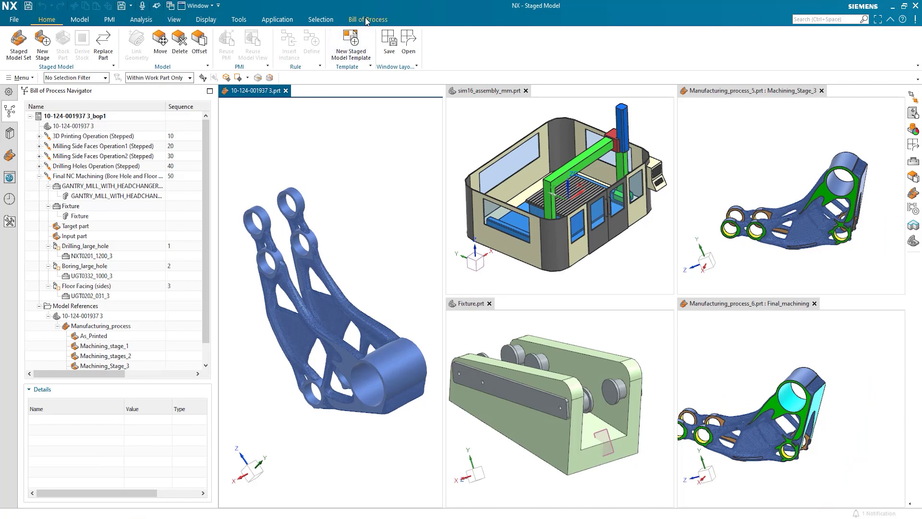
Create a work instruction from the root Bill of Process with Shop set to 'Cincinnati, USA'
click(367, 20)
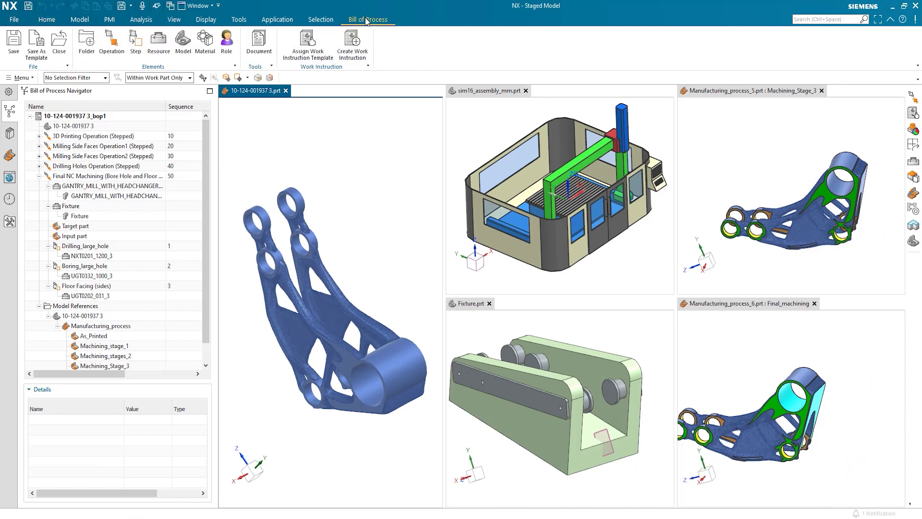
right_click(95, 117)
click(139, 148)
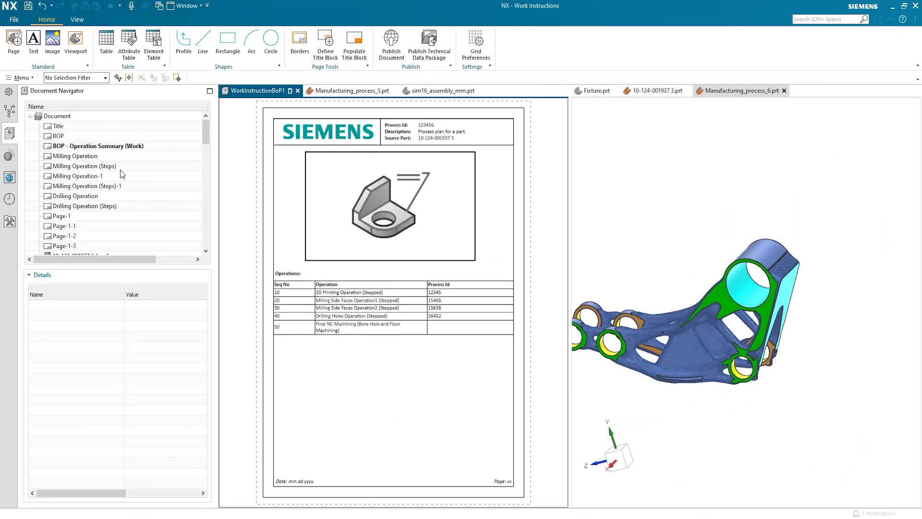
double_click(94, 157)
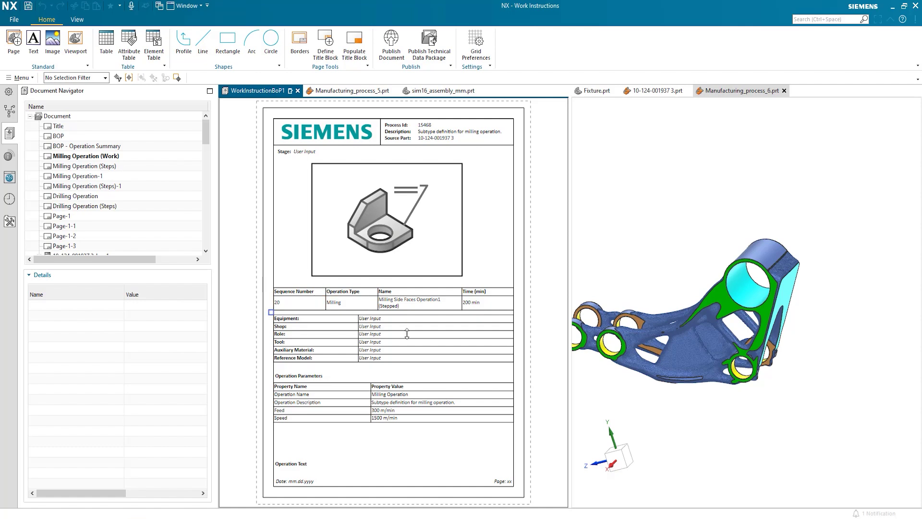
click(338, 202)
double_click(369, 326)
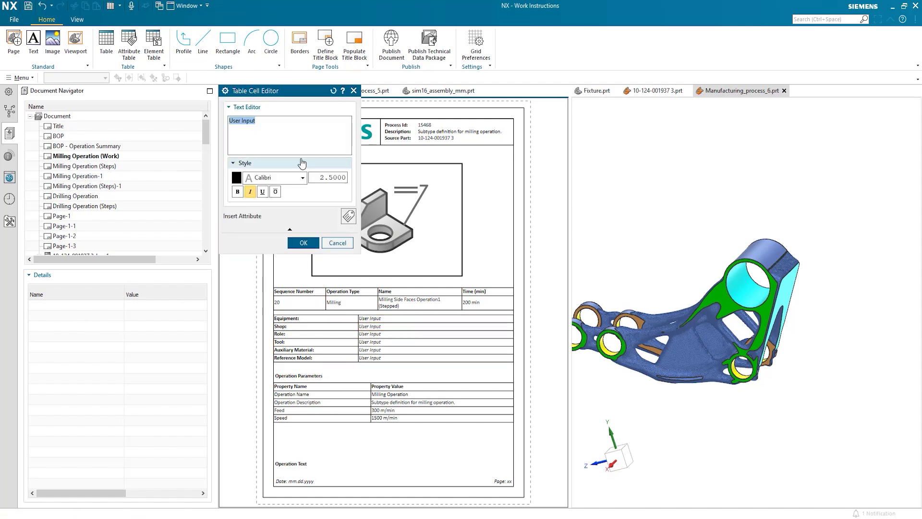
text(Cincinnati, USA)
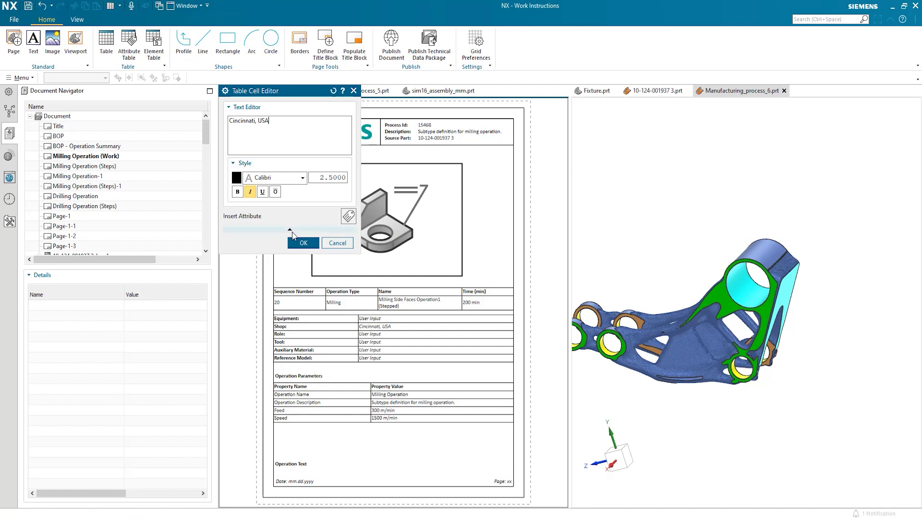
click(302, 242)
Review the work instruction pages and publish them as a 3D PDF
double_click(118, 166)
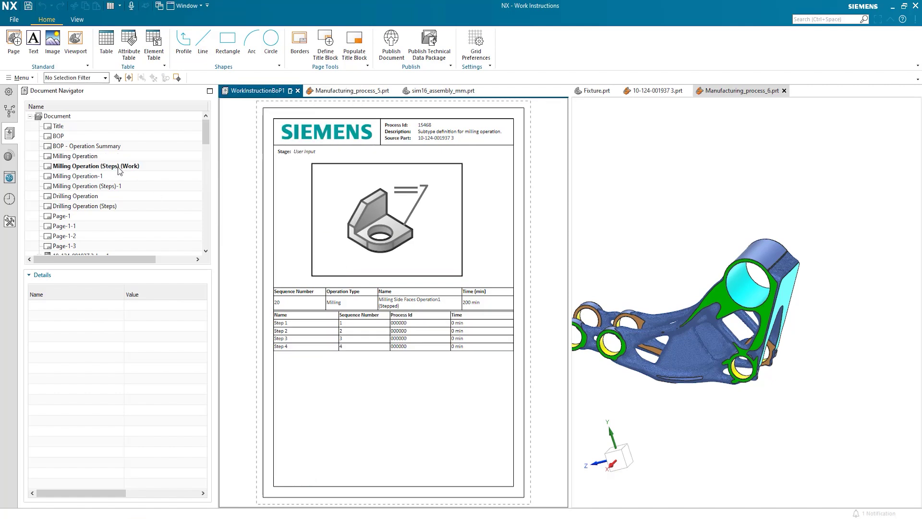
double_click(87, 185)
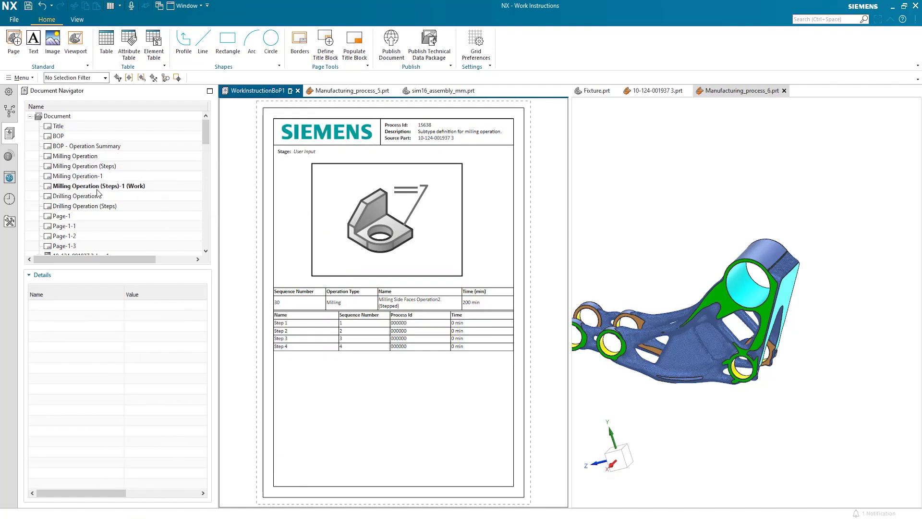
double_click(92, 208)
double_click(87, 219)
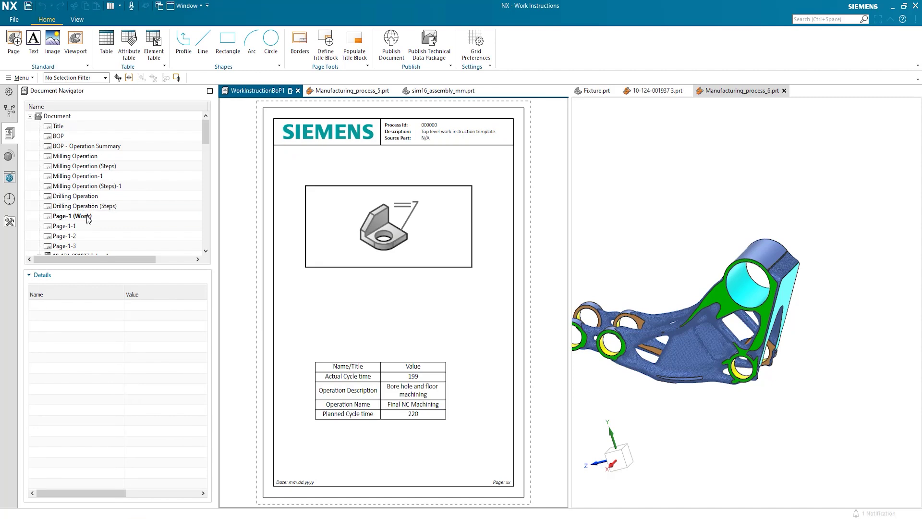
double_click(75, 235)
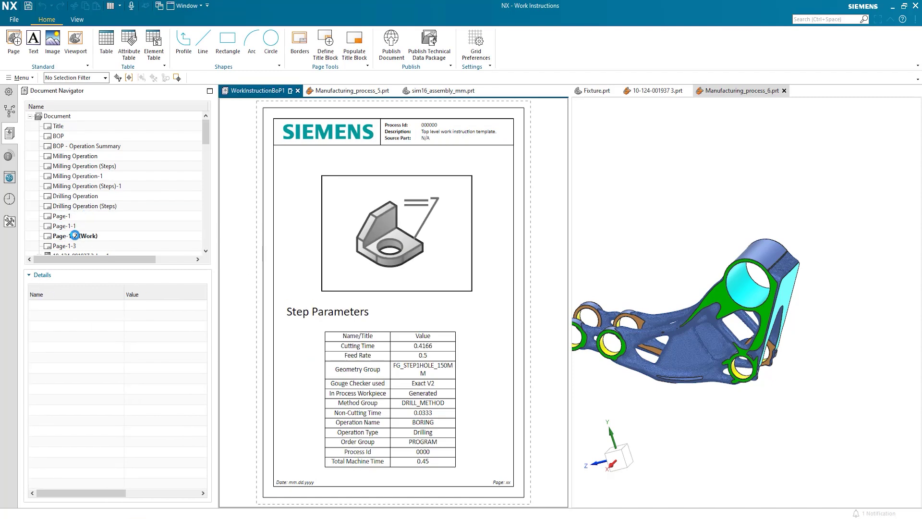
double_click(86, 145)
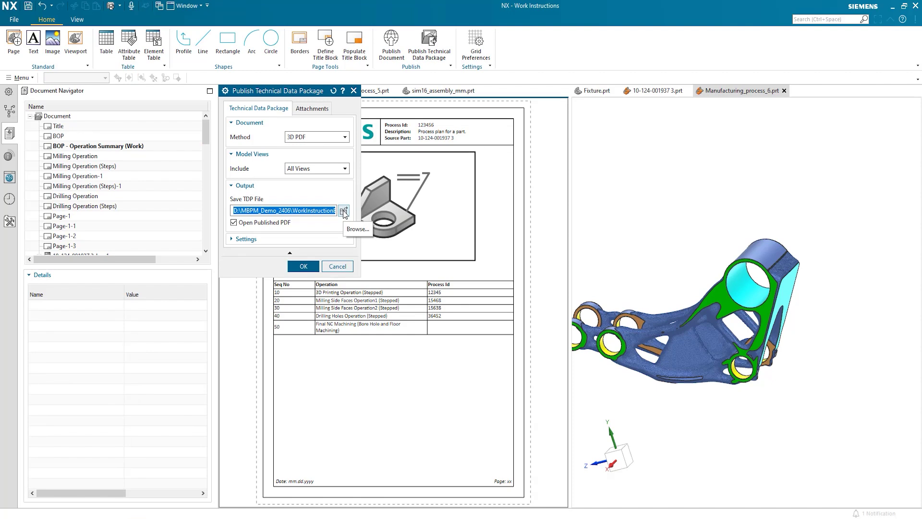
click(299, 265)
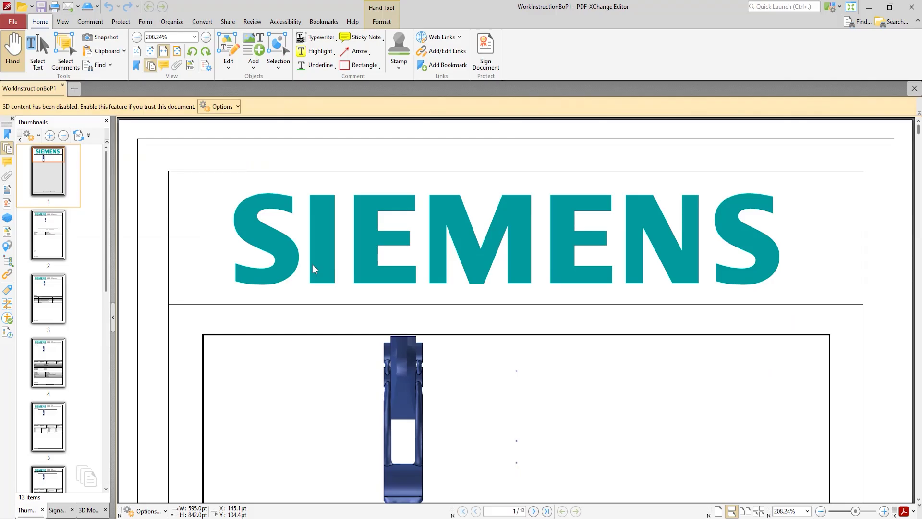
Scroll through the pages of the WorkInstructionBoP1 PDF
scroll(175, 227, down, 15)
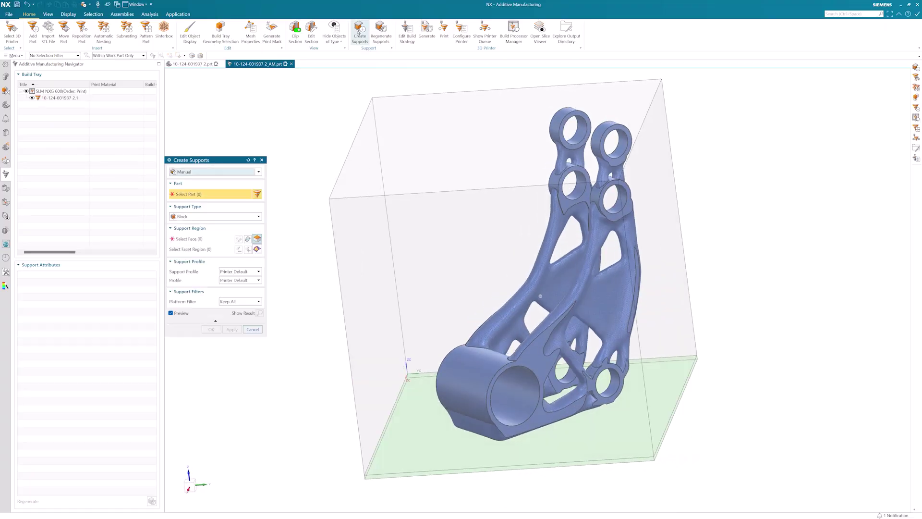
Select the bracket as the part and its bottom face as the block support region
click(480, 288)
click(201, 239)
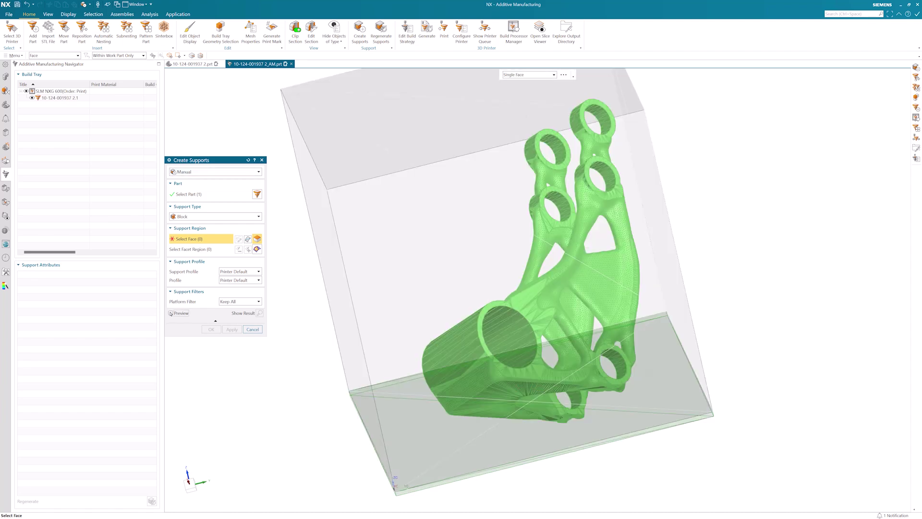
click(501, 398)
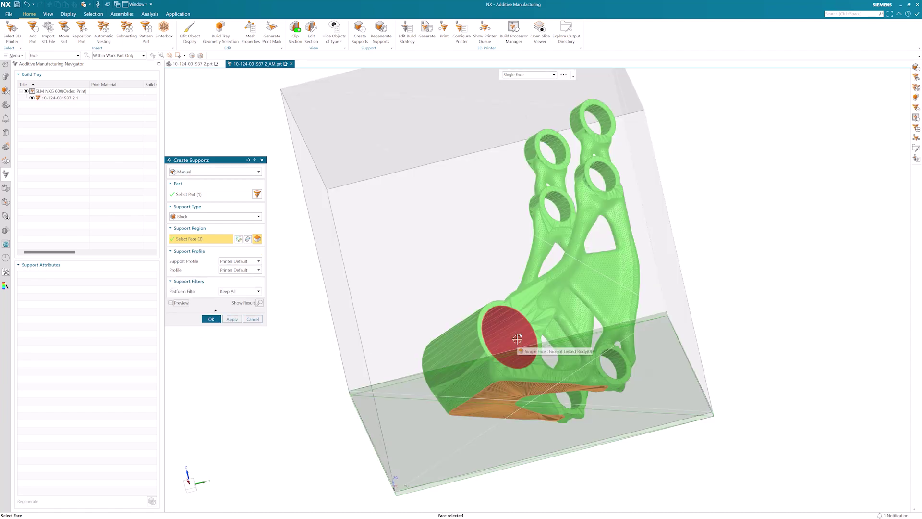